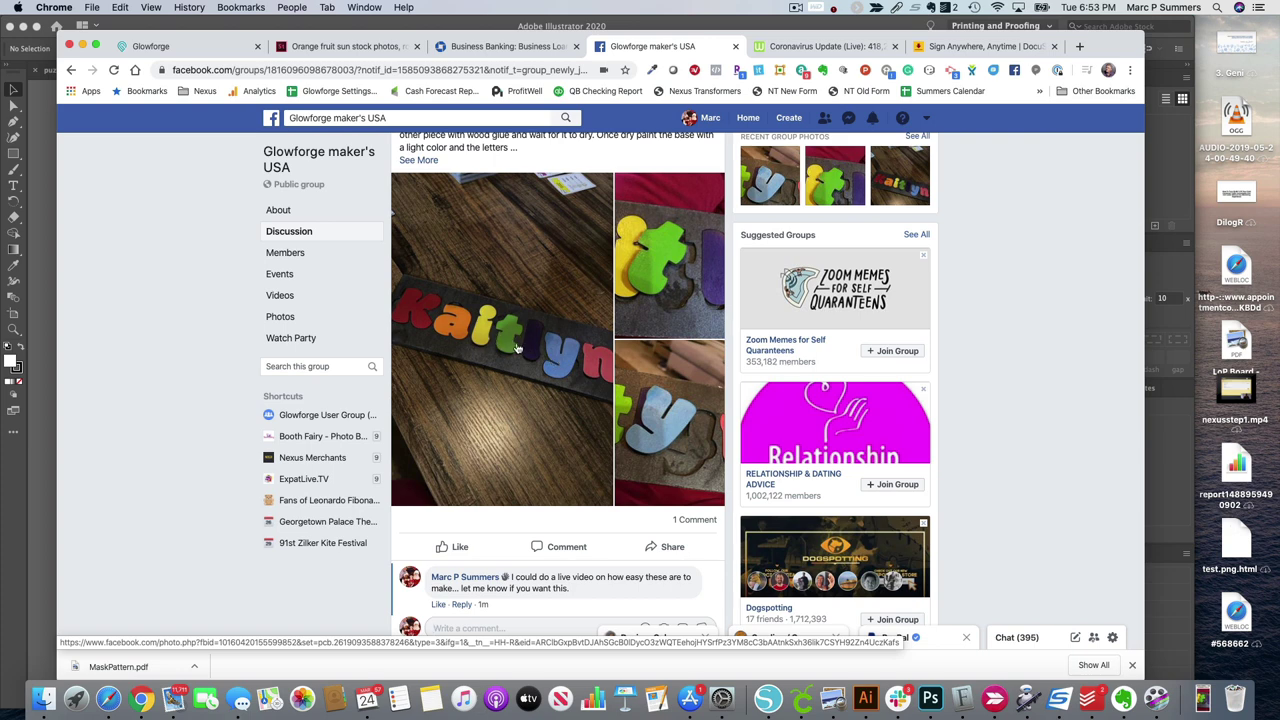
Step: Upload L-CAPITAL.svg from Downloads/CAPITAL and place the L on the board's left side
{"action": "left_click", "coordinate": [248, 46]}
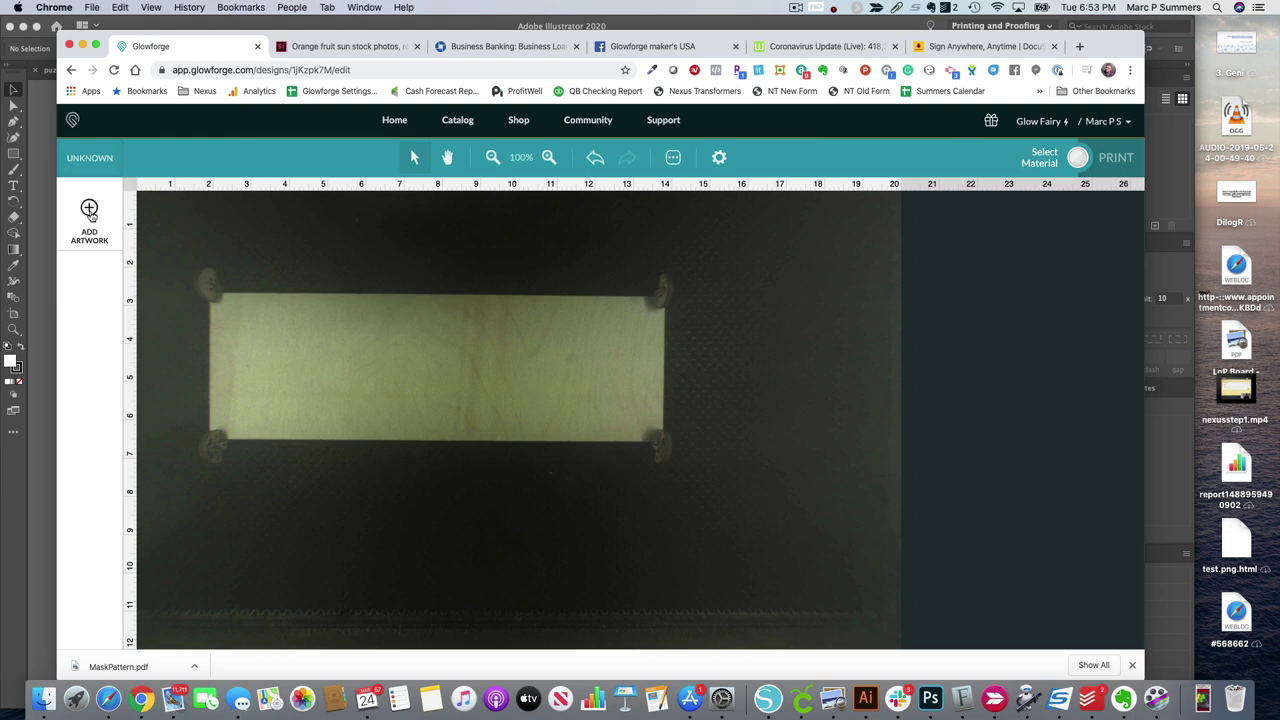
{"action": "left_click", "coordinate": [90, 215]}
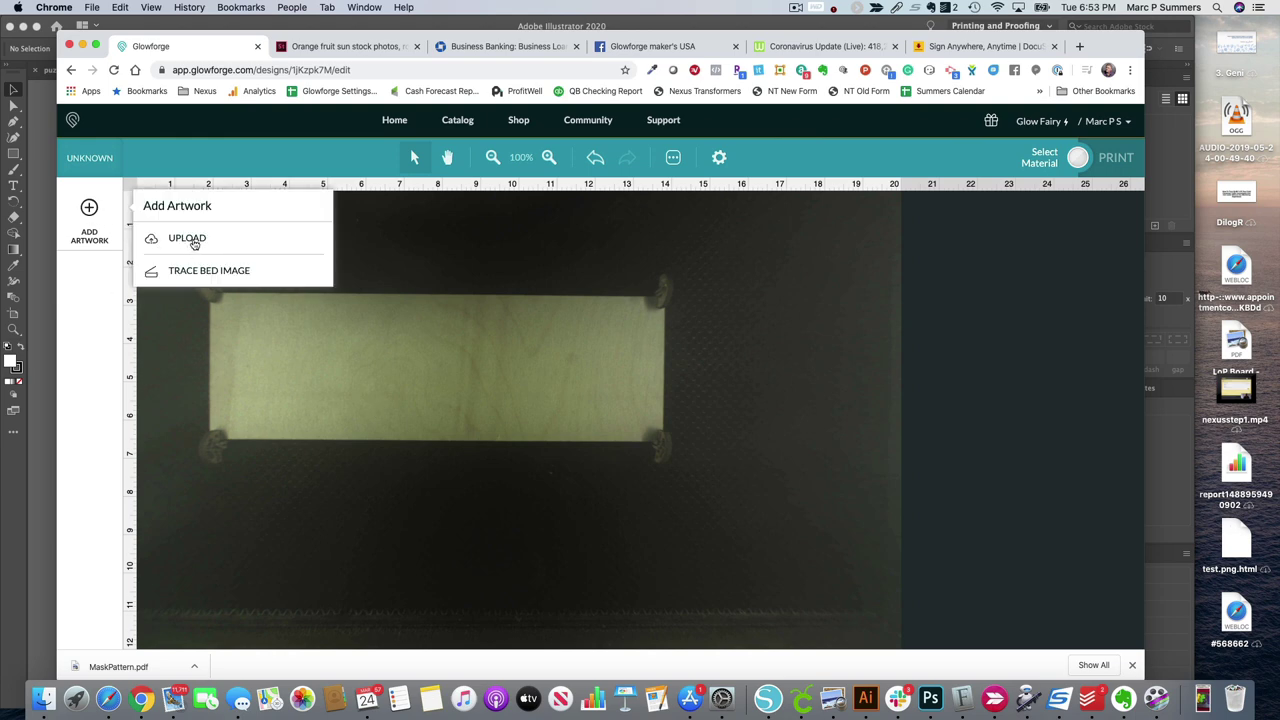
{"action": "left_click", "coordinate": [190, 240]}
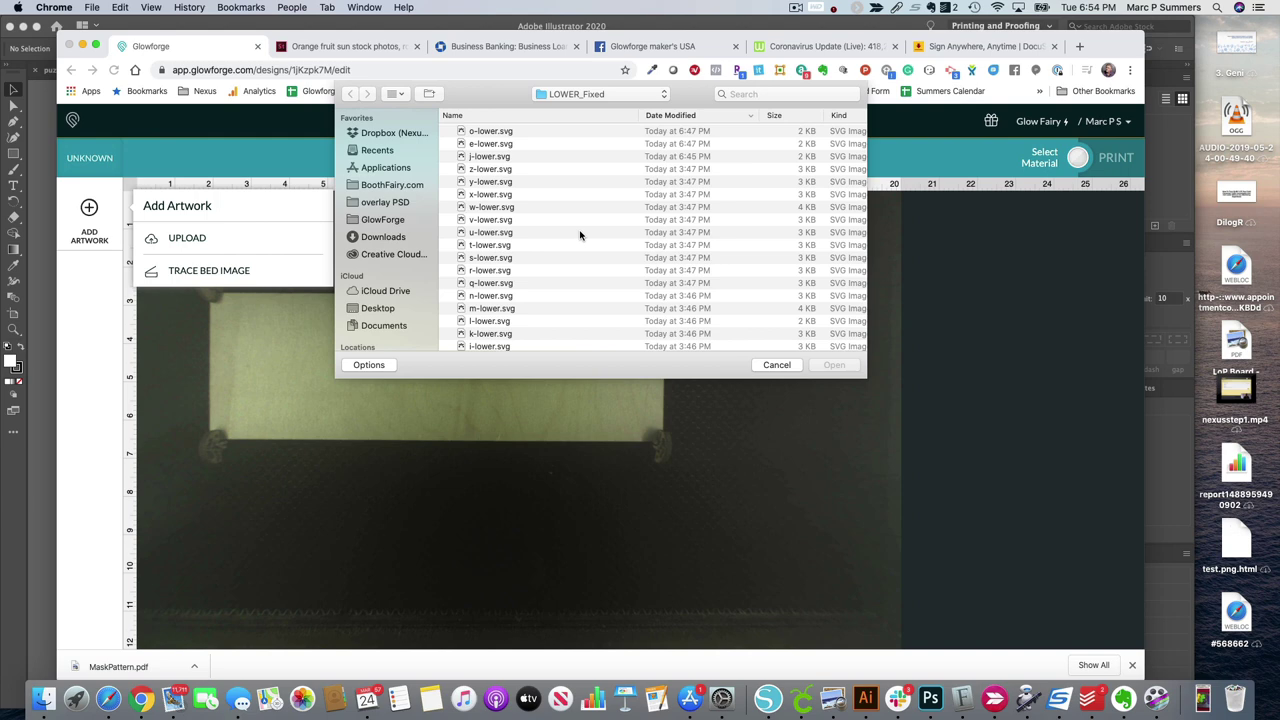
{"action": "left_click", "coordinate": [597, 95]}
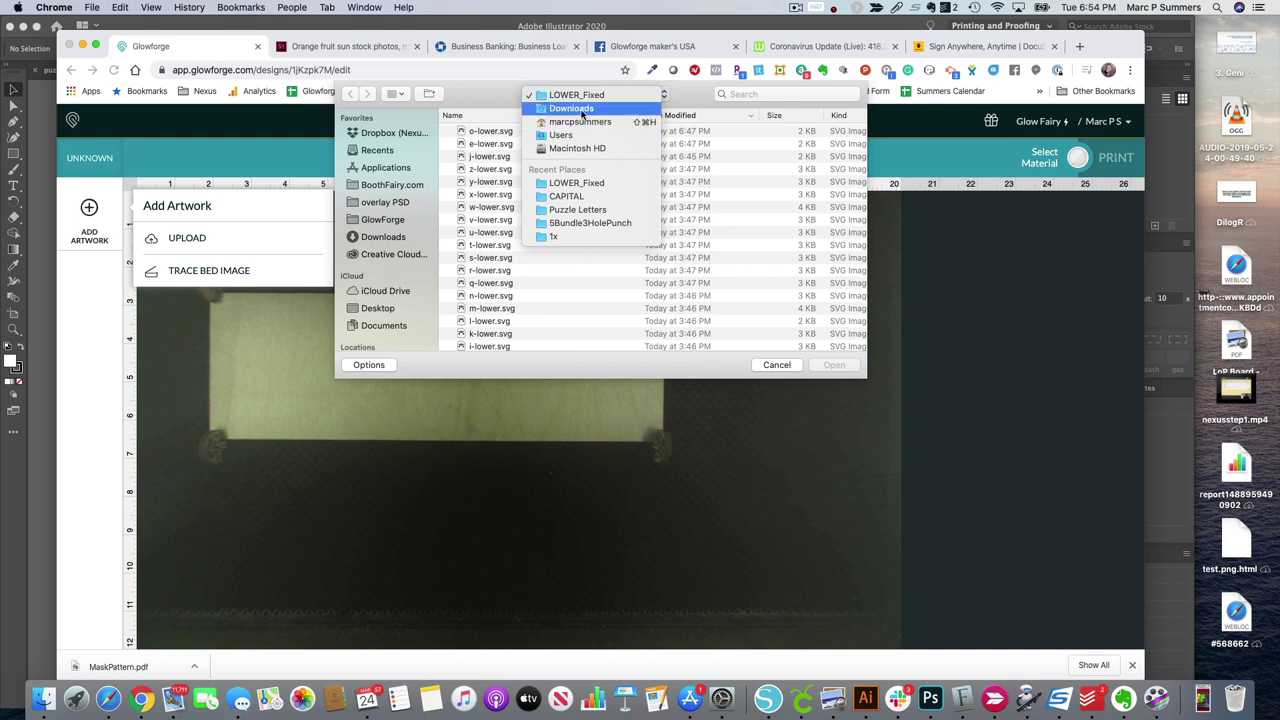
{"action": "left_click", "coordinate": [568, 110]}
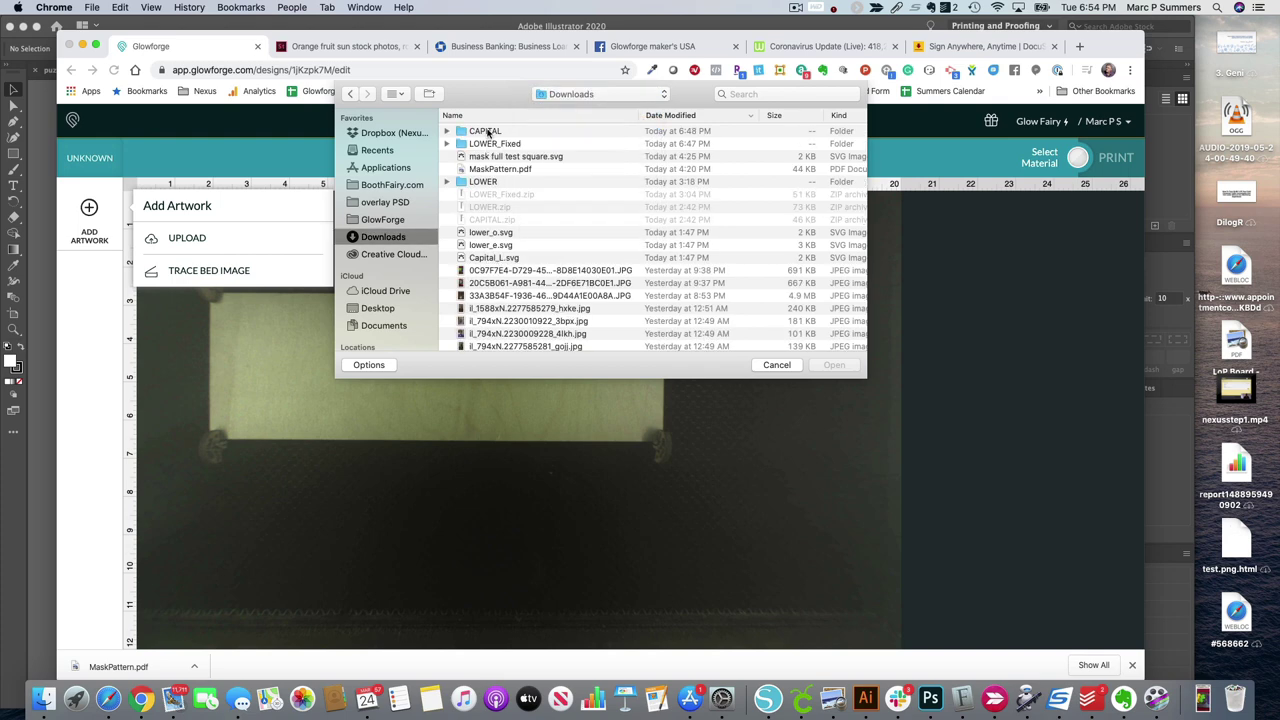
{"action": "double_click", "coordinate": [488, 133]}
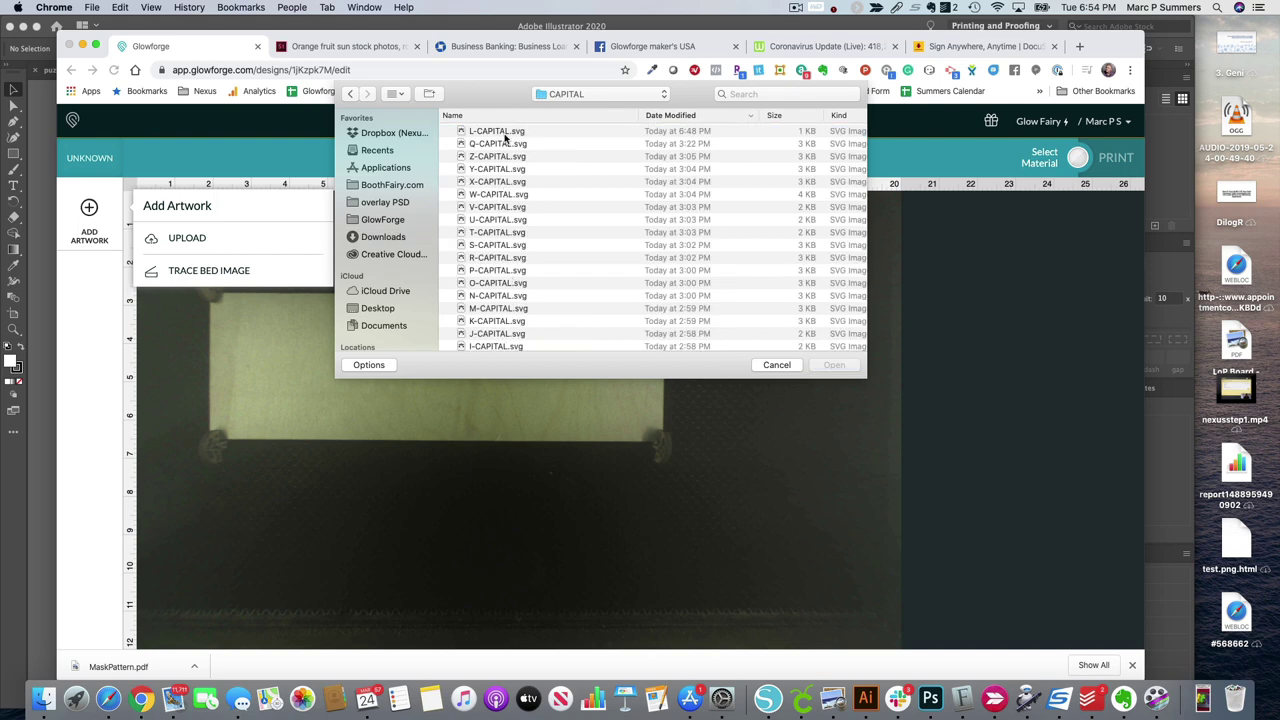
{"action": "double_click", "coordinate": [504, 133]}
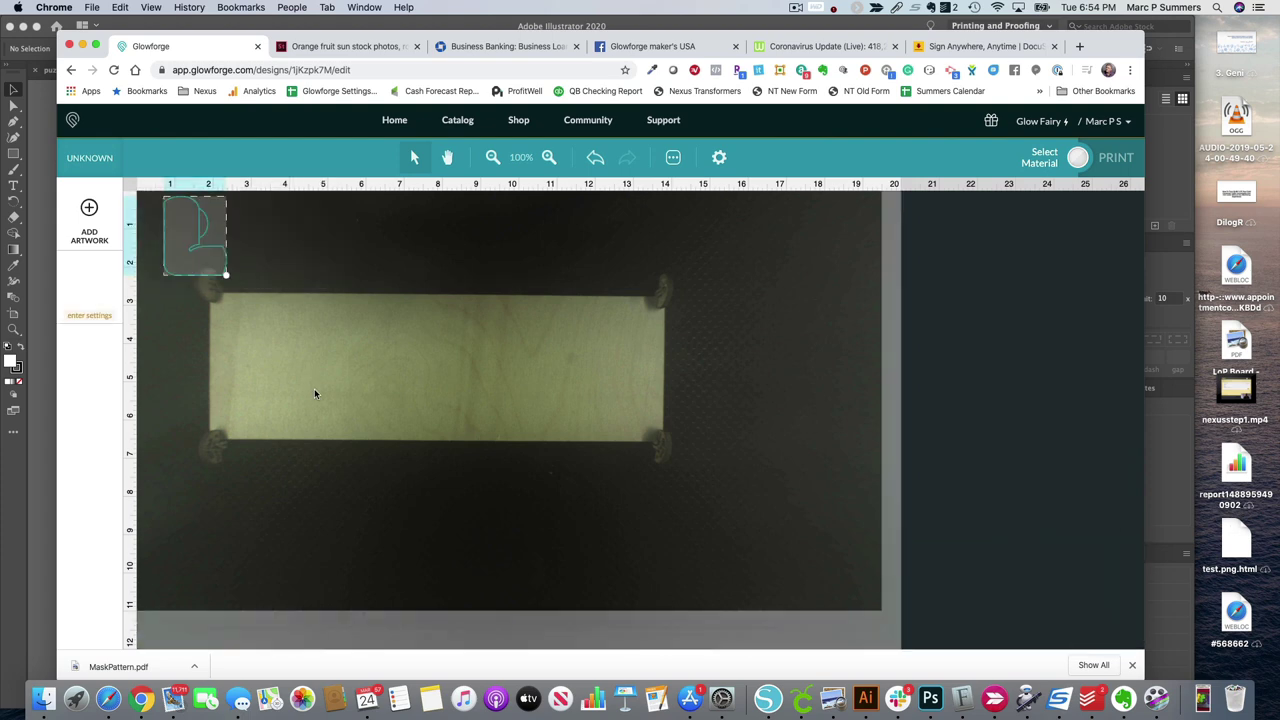
{"action": "left_click_drag", "start_coordinate": [201, 241], "coordinate": [312, 398]}
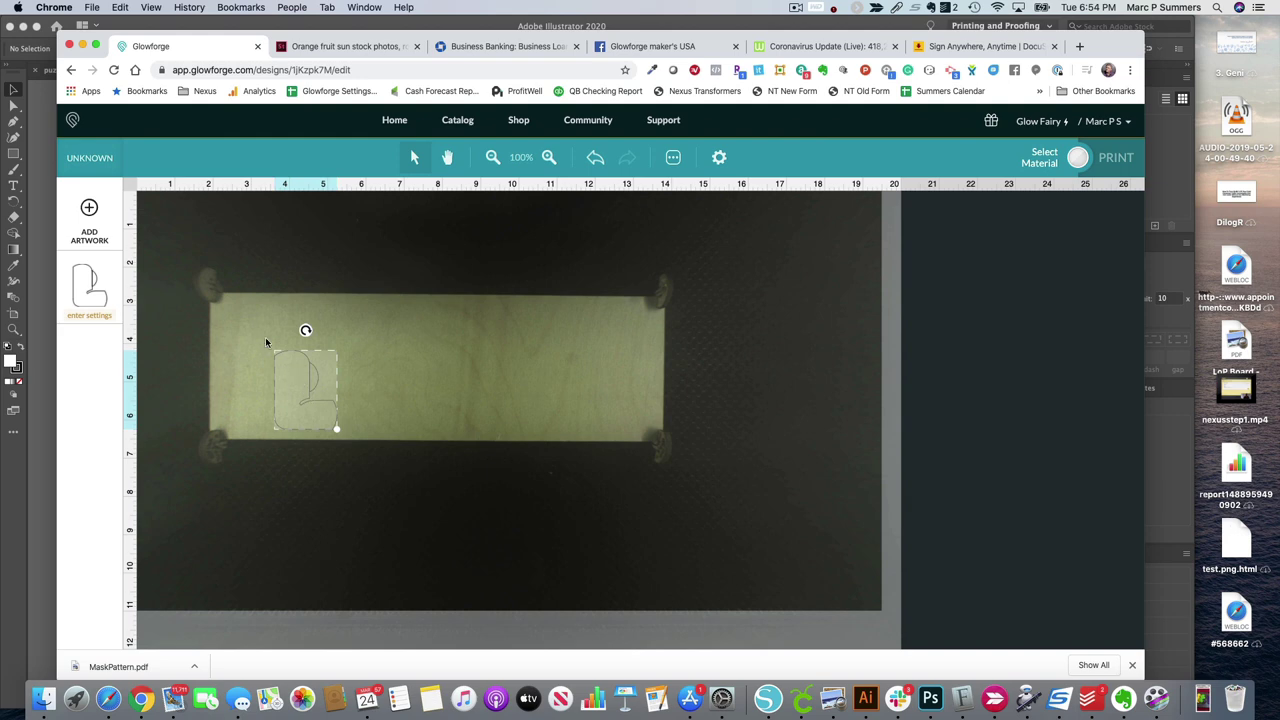
Step: Upload e-lower.svg from Downloads/LOWER_Fixed and place the e right of the L
{"action": "left_click", "coordinate": [90, 220]}
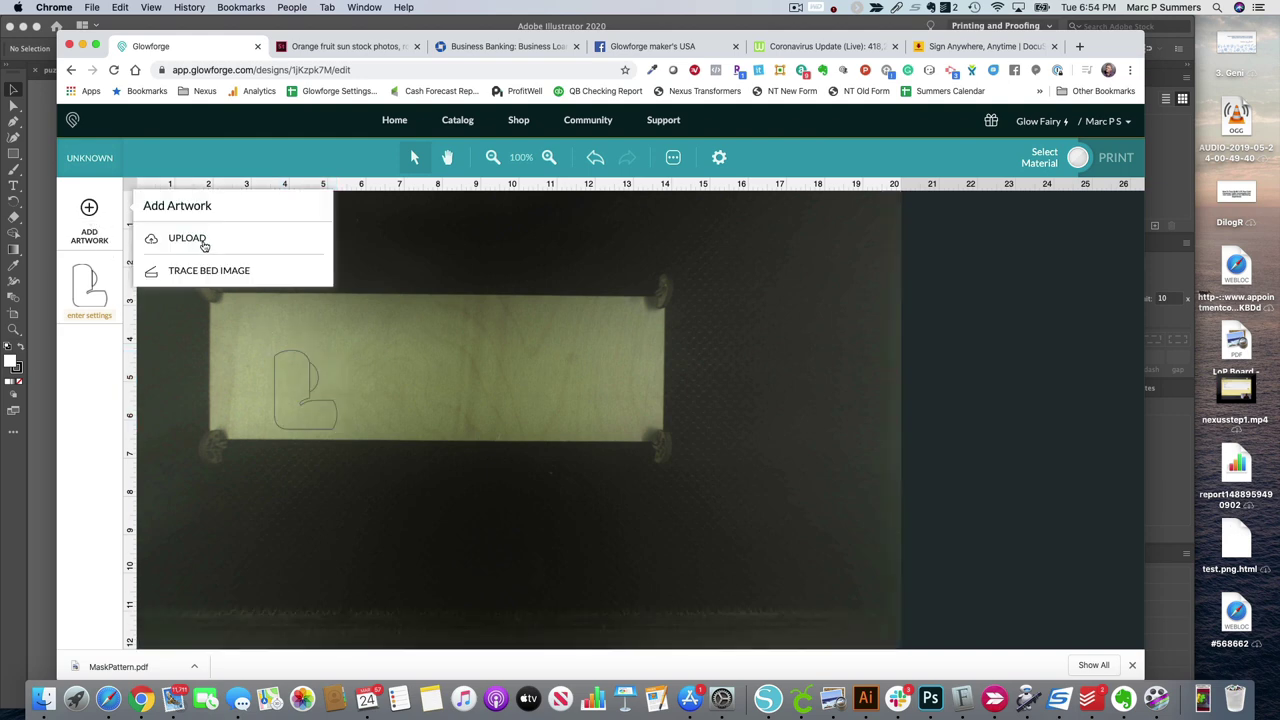
{"action": "left_click", "coordinate": [208, 243]}
{"action": "left_click", "coordinate": [580, 95]}
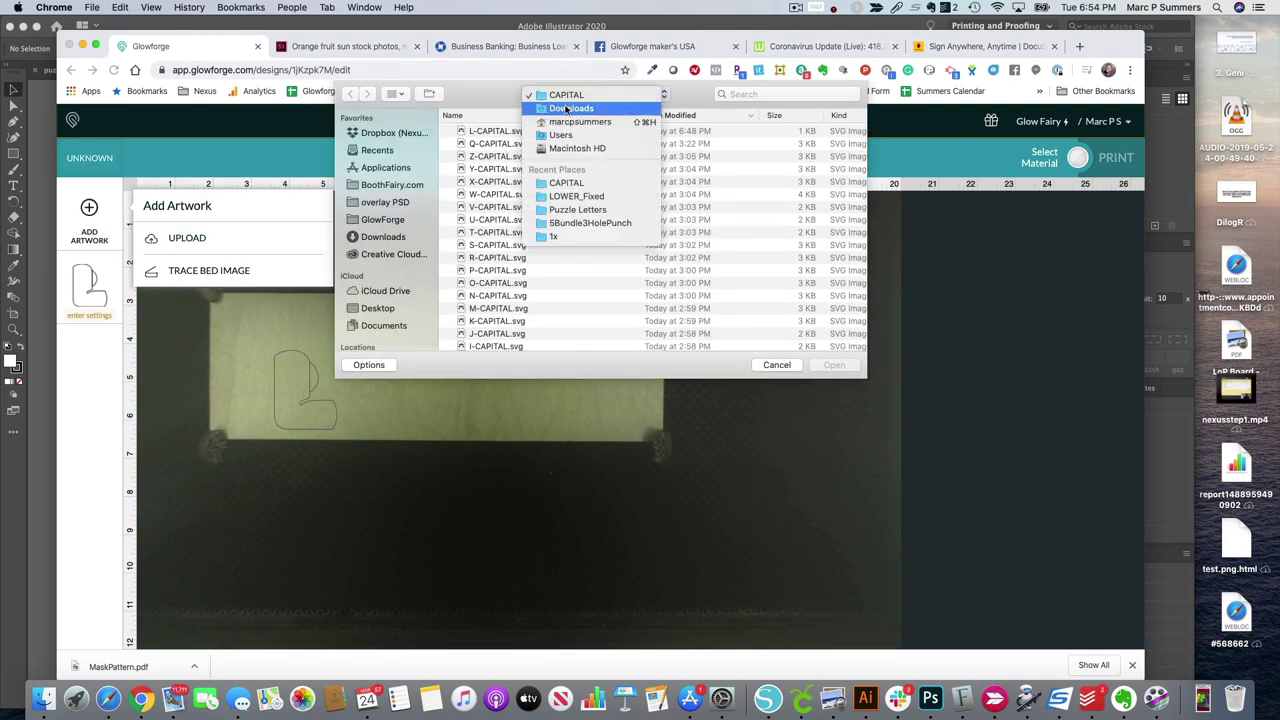
{"action": "left_click", "coordinate": [571, 108]}
{"action": "double_click", "coordinate": [495, 144]}
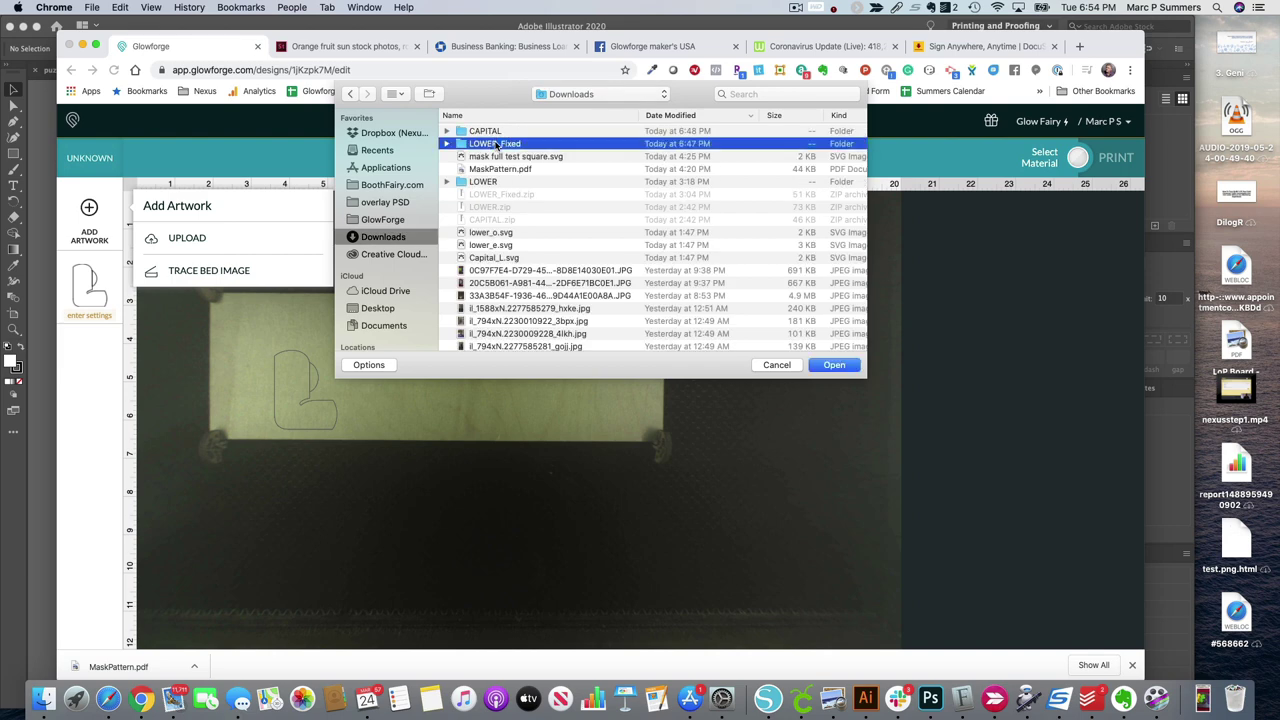
{"action": "double_click", "coordinate": [489, 143]}
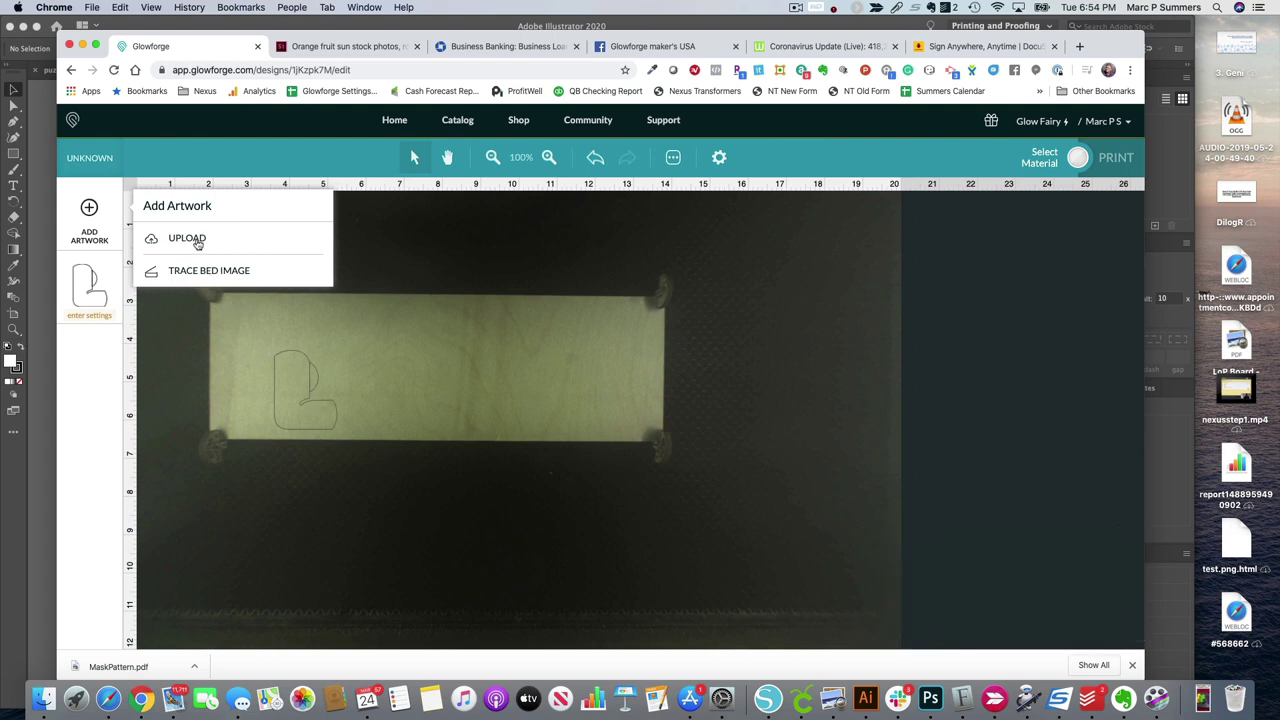
{"action": "left_click_drag", "start_coordinate": [198, 250], "coordinate": [385, 397]}
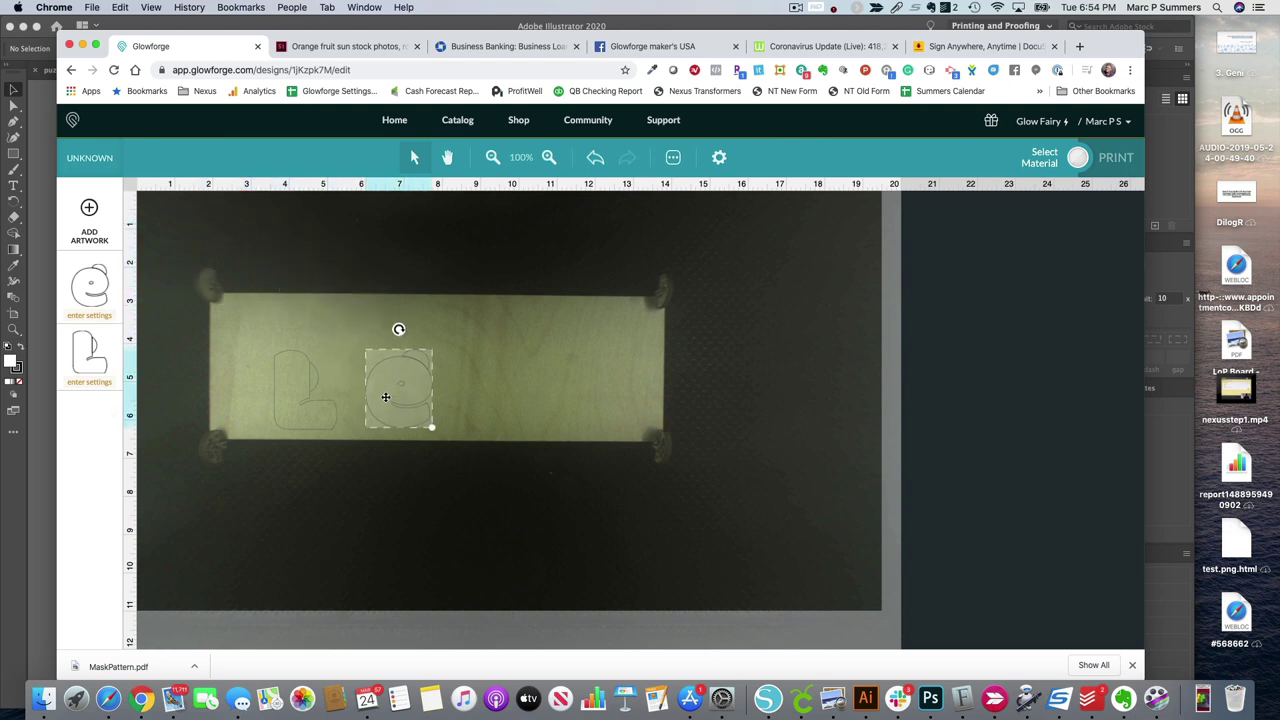
Step: Upload the lowercase o file o-lower.svg as new artwork
{"action": "left_click", "coordinate": [89, 208]}
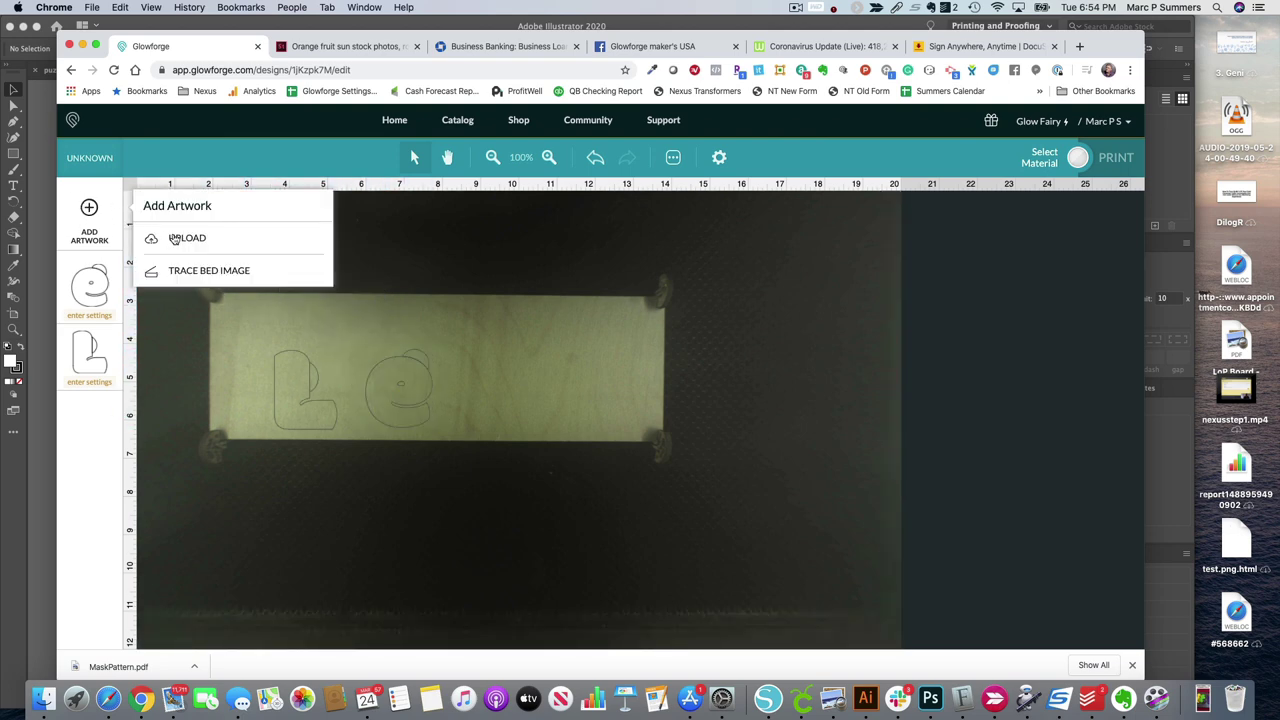
{"action": "left_click", "coordinate": [175, 239]}
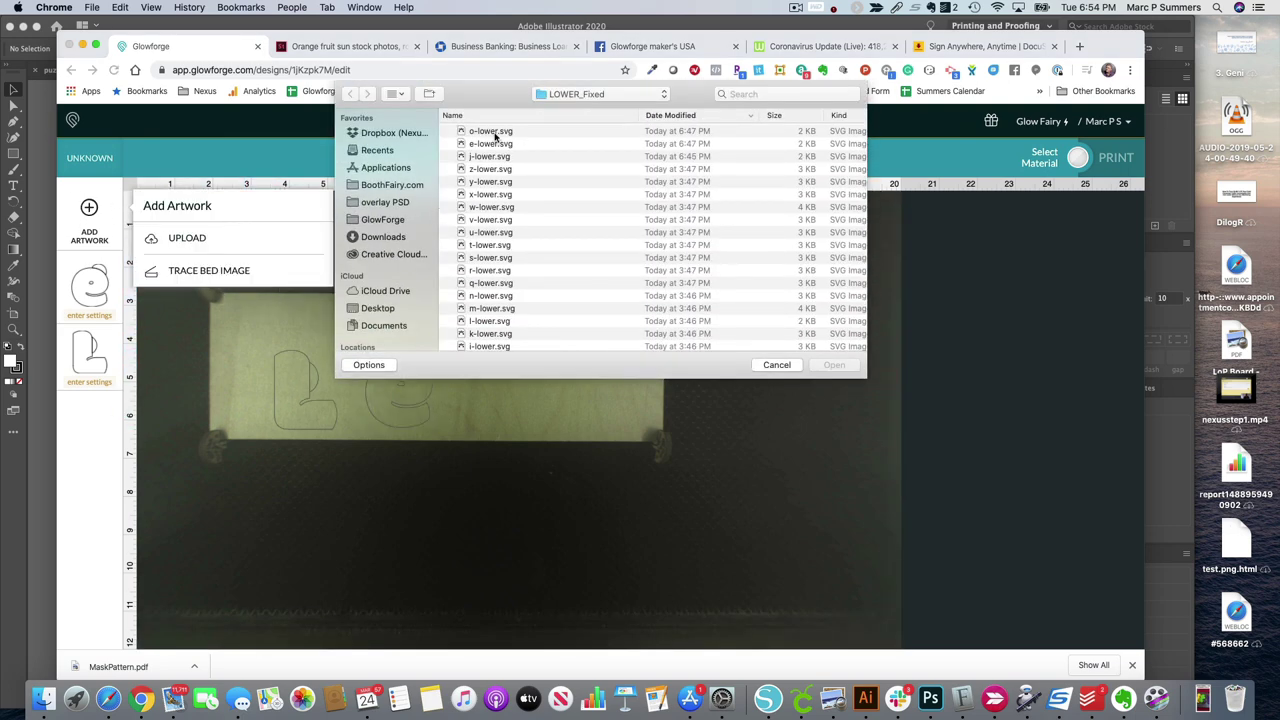
{"action": "double_click", "coordinate": [492, 133]}
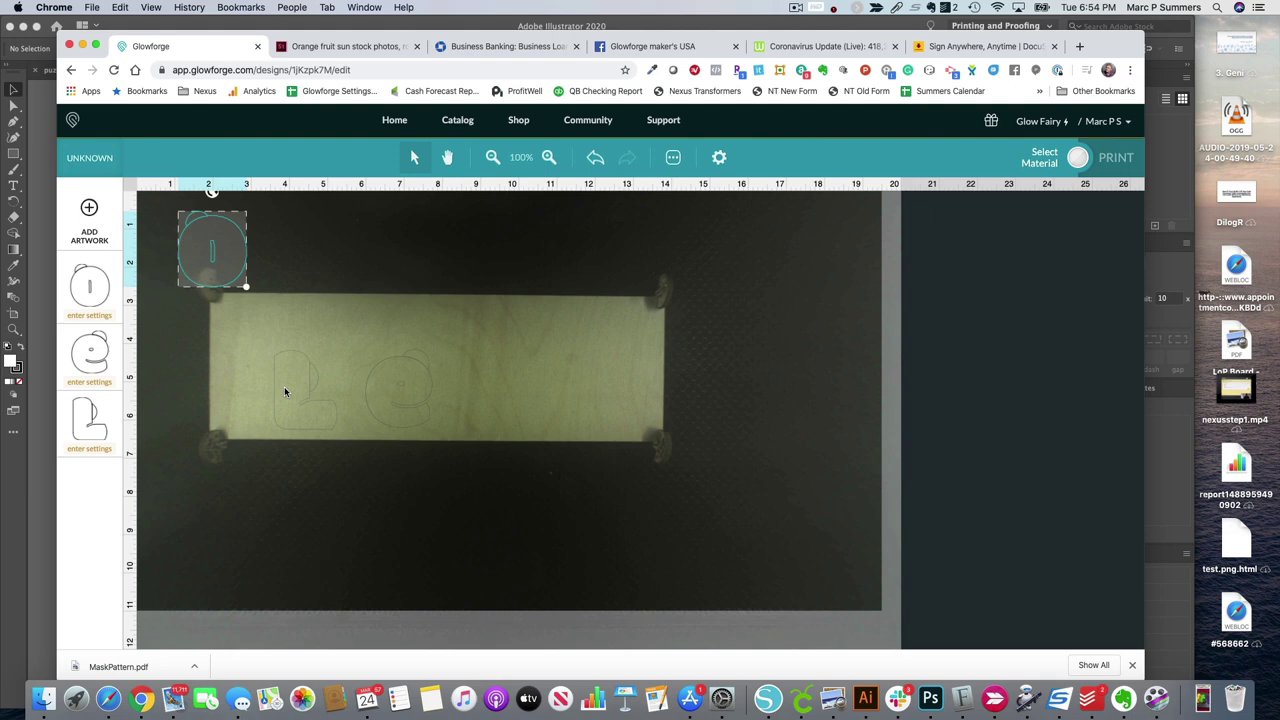
Step: Place the o after the e and tighten the spacing between the L, e and o
{"action": "left_click_drag", "start_coordinate": [231, 265], "coordinate": [554, 406]}
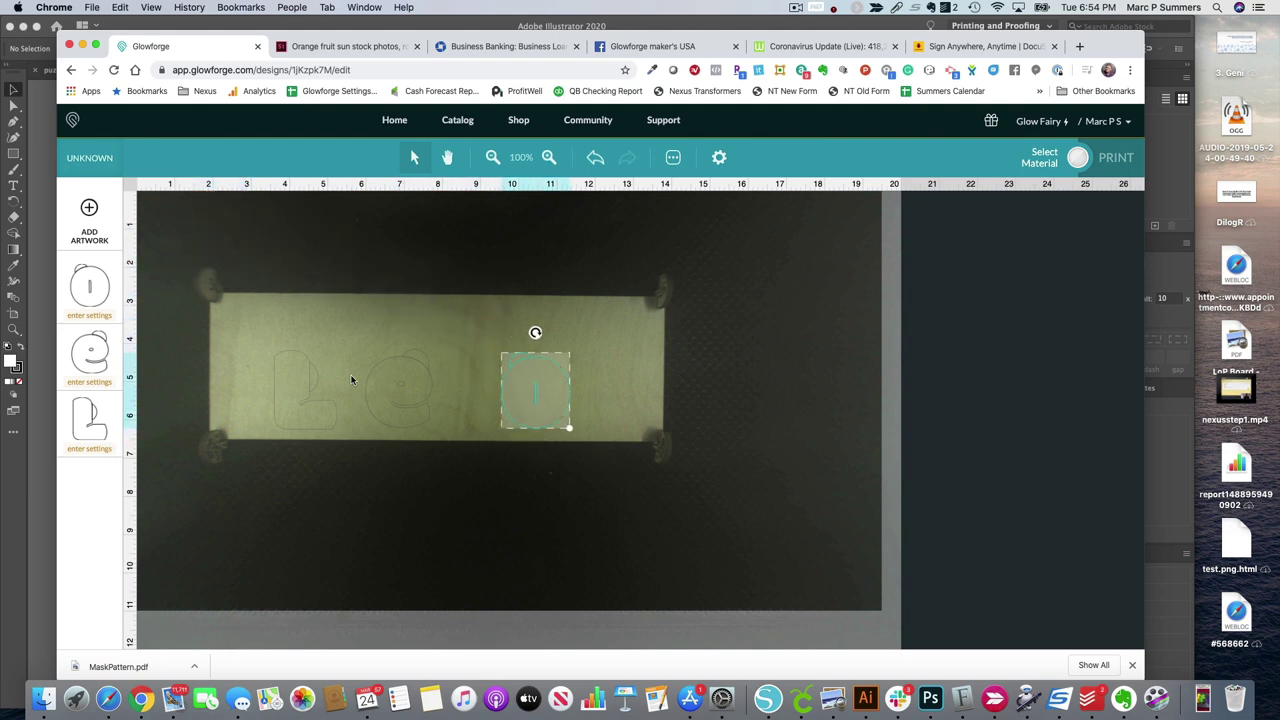
{"action": "left_click_drag", "start_coordinate": [305, 399], "coordinate": [349, 431]}
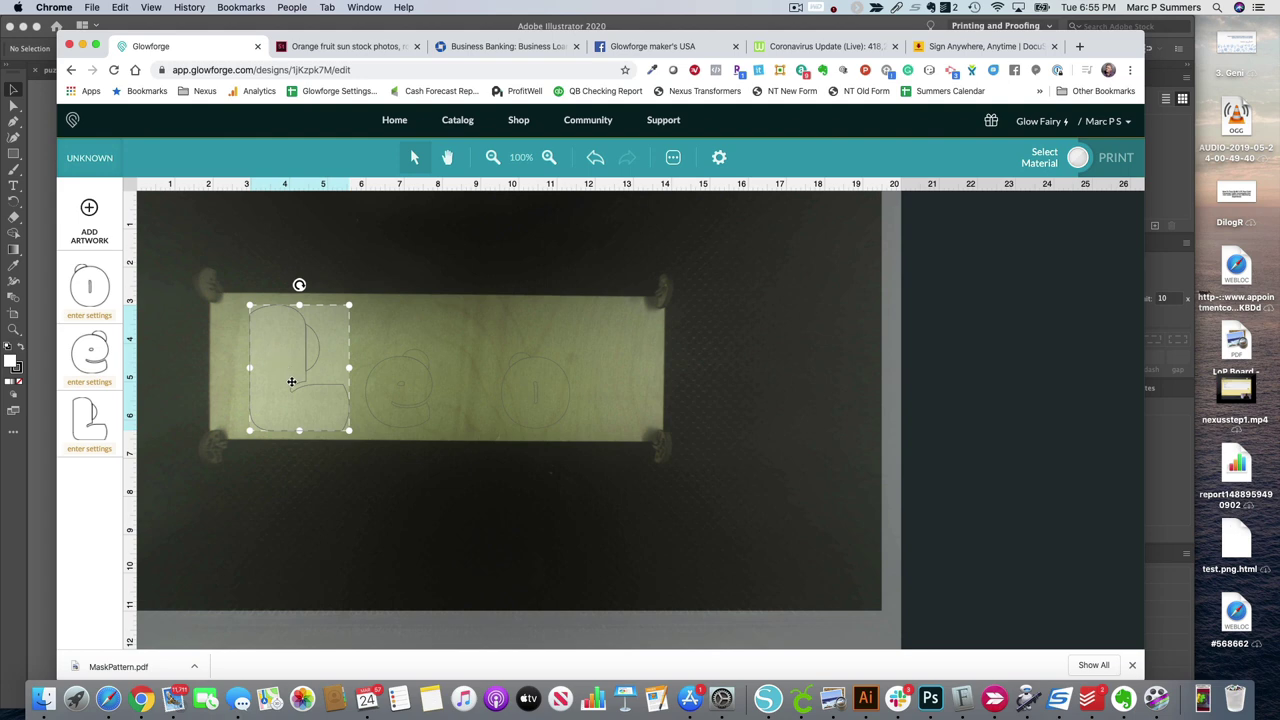
{"action": "key", "text": "Up"}
{"action": "key", "text": "Up"}
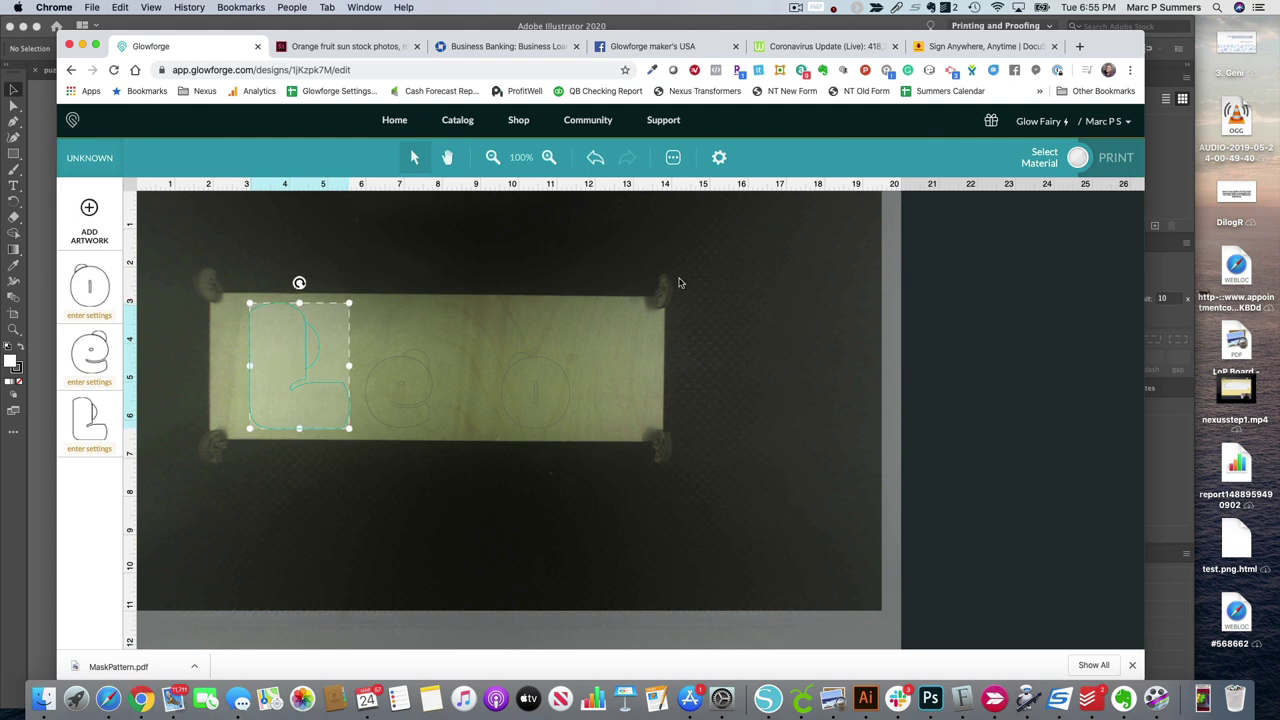
{"action": "left_click", "coordinate": [286, 317]}
{"action": "left_click", "coordinate": [400, 397]}
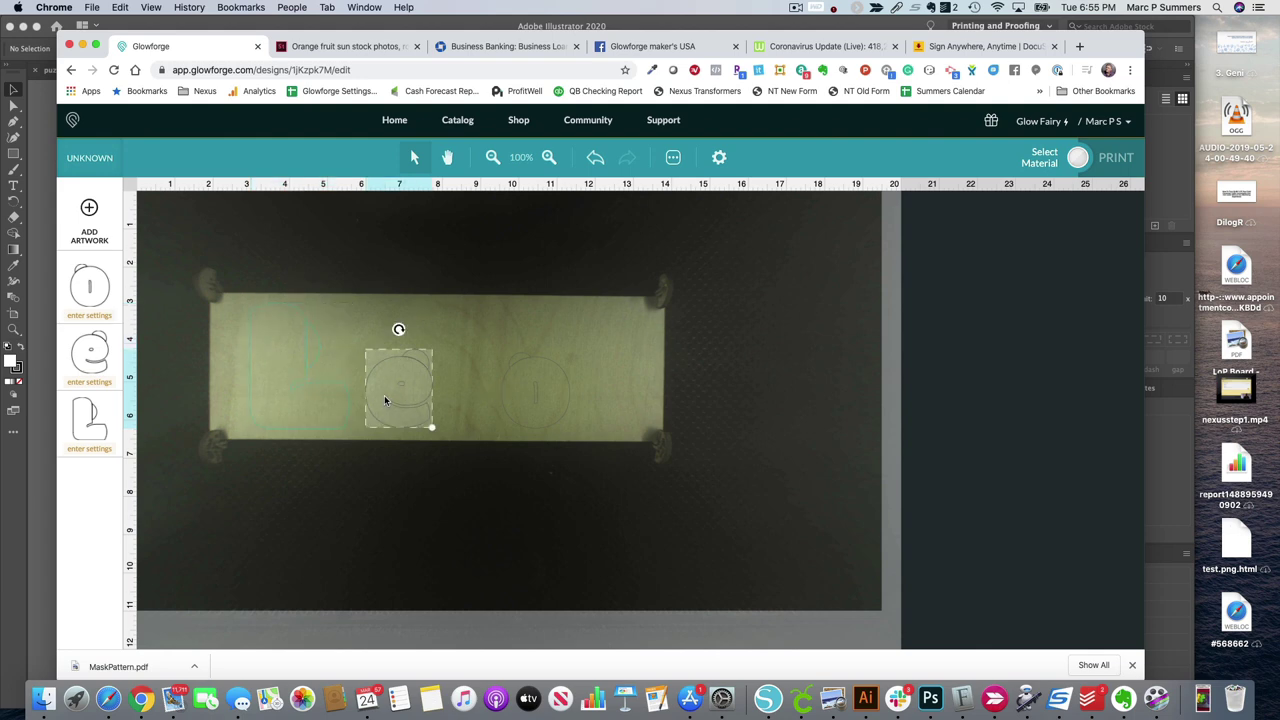
{"action": "left_click_drag", "start_coordinate": [400, 397], "coordinate": [452, 425]}
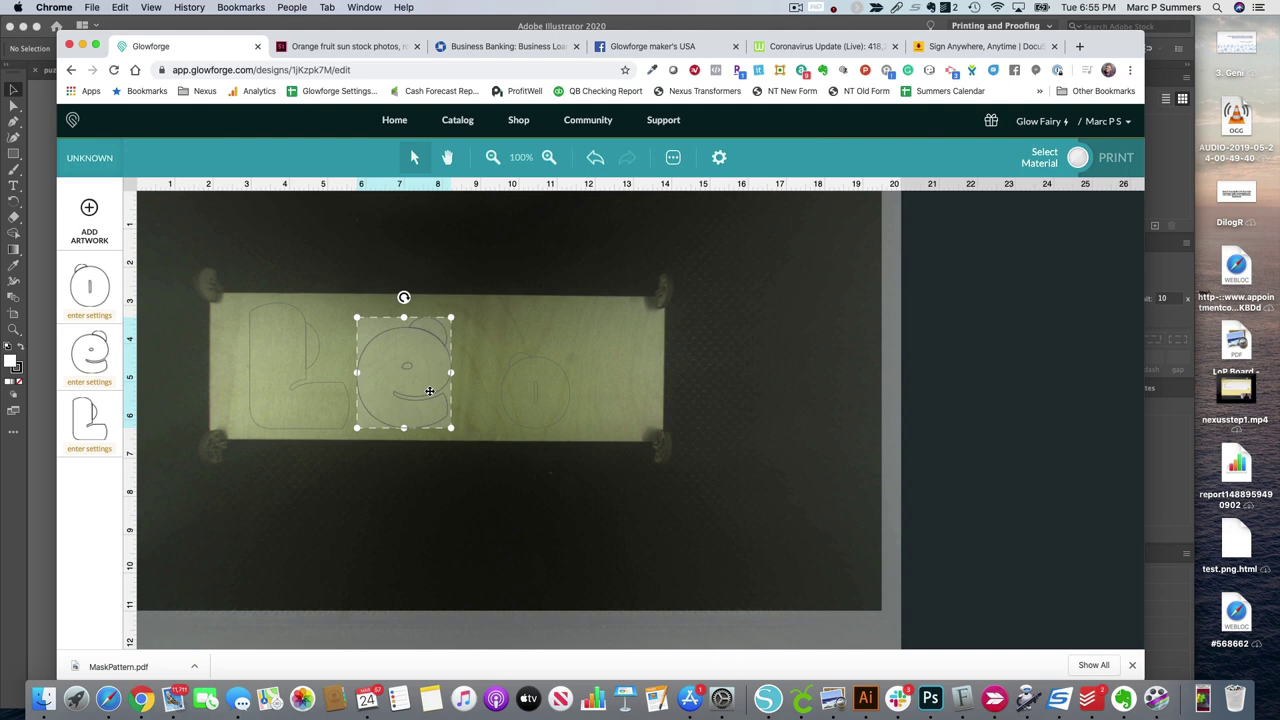
{"action": "left_click", "coordinate": [506, 401]}
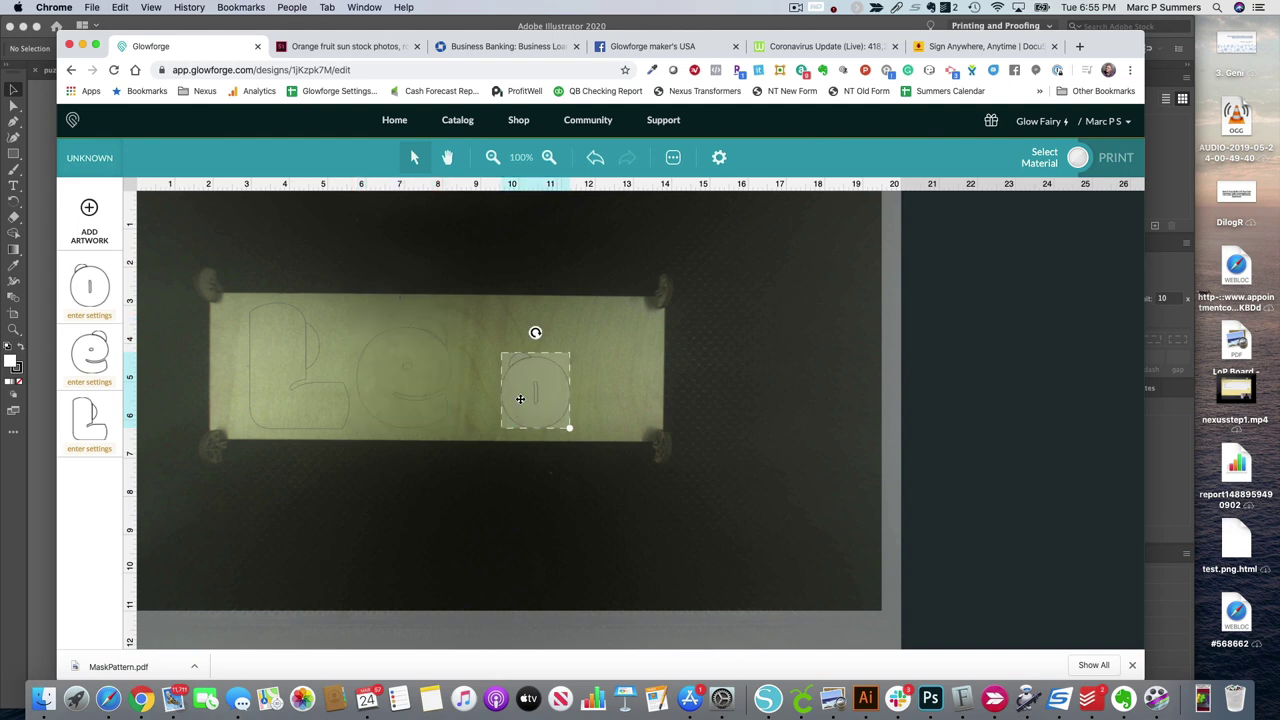
{"action": "mouse_move", "coordinate": [522, 398]}
{"action": "left_mouse_down"}
{"action": "mouse_move", "coordinate": [496, 391]}
{"action": "mouse_move", "coordinate": [491, 362]}
{"action": "mouse_move", "coordinate": [553, 428]}
{"action": "mouse_move", "coordinate": [529, 394]}
{"action": "left_mouse_up"}
Step: Select all three letters and shift the Leo word right to centre it on the board
{"action": "left_click", "coordinate": [593, 394]}
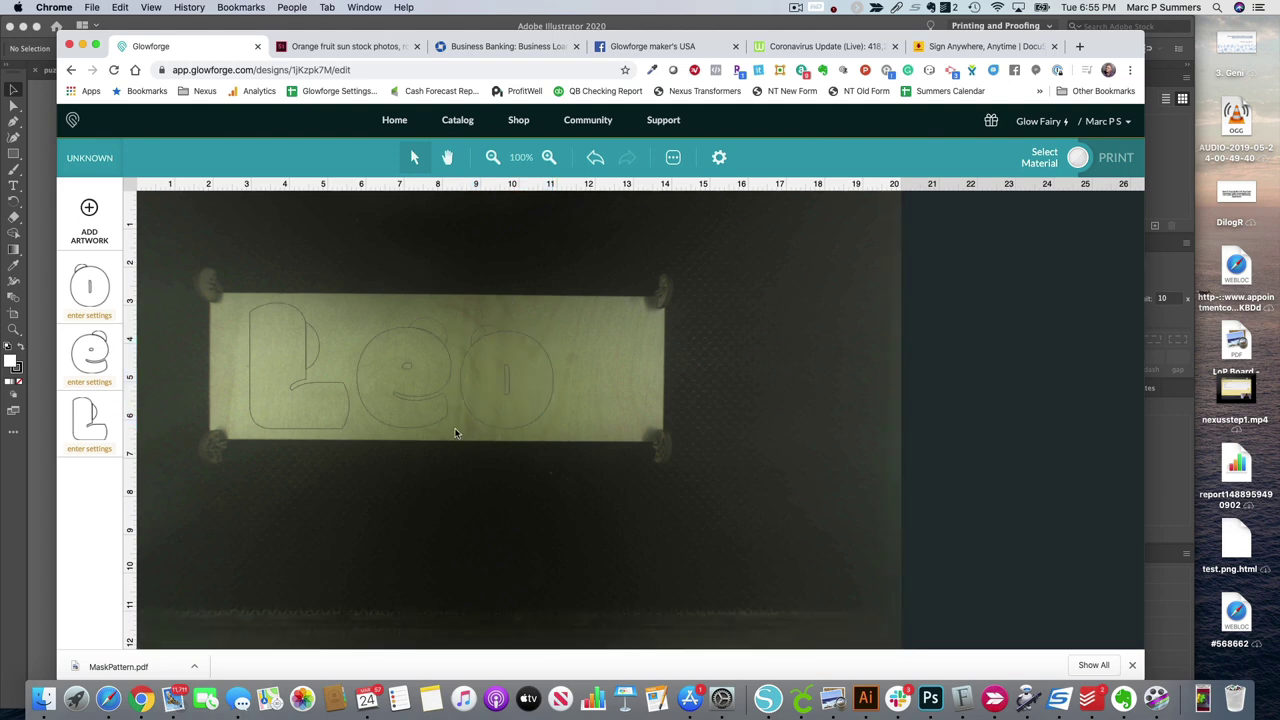
{"action": "key", "text": "super+z"}
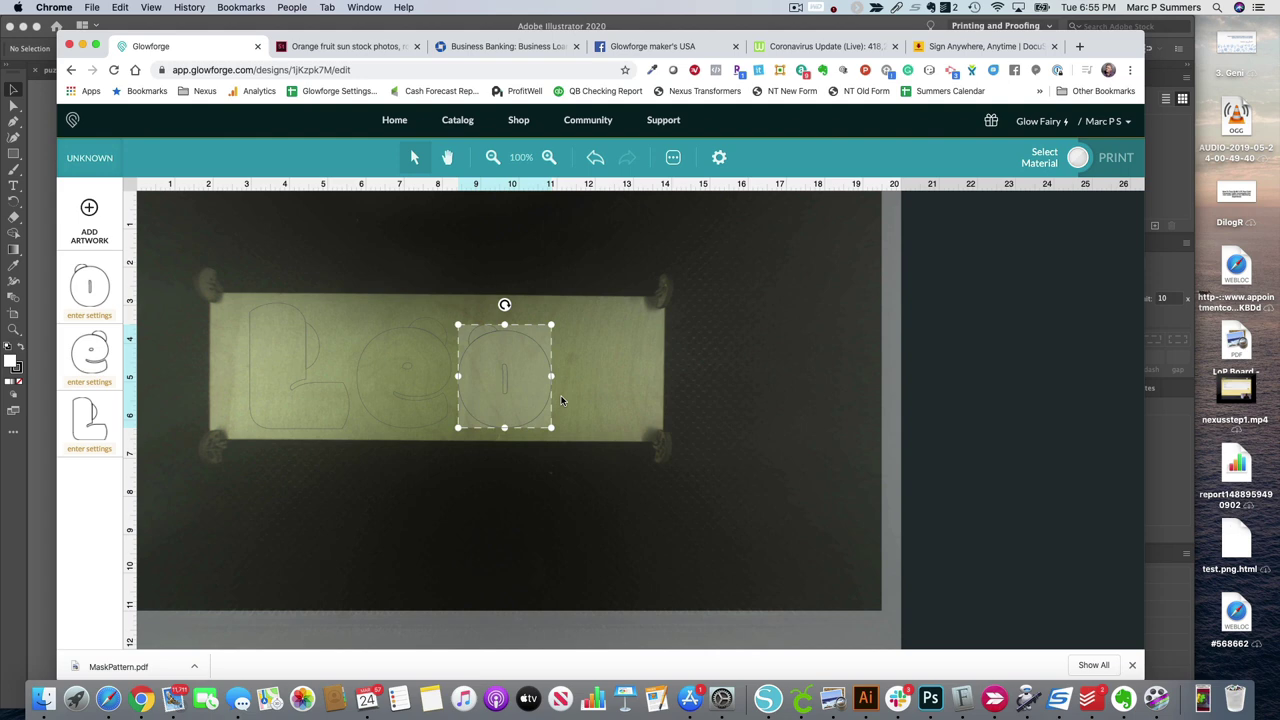
{"action": "left_click", "coordinate": [611, 386]}
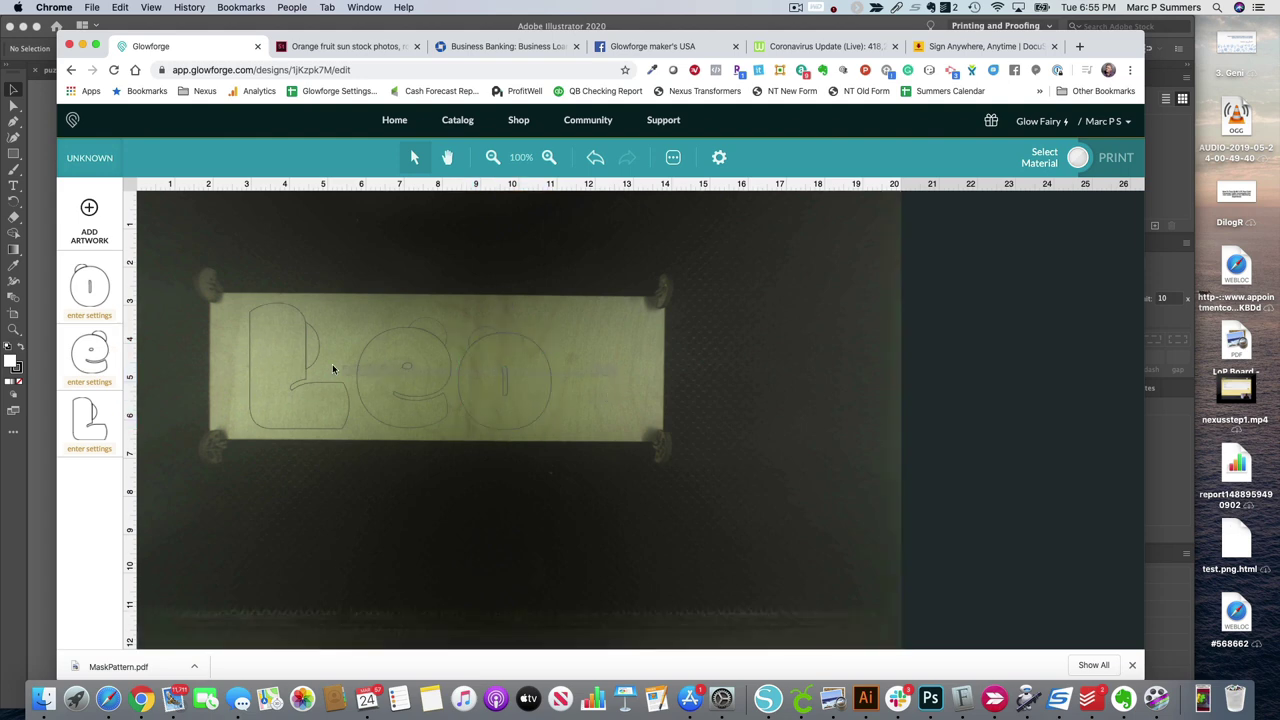
{"action": "left_click", "coordinate": [290, 385]}
{"action": "left_click_drag", "start_coordinate": [309, 363], "coordinate": [350, 362]}
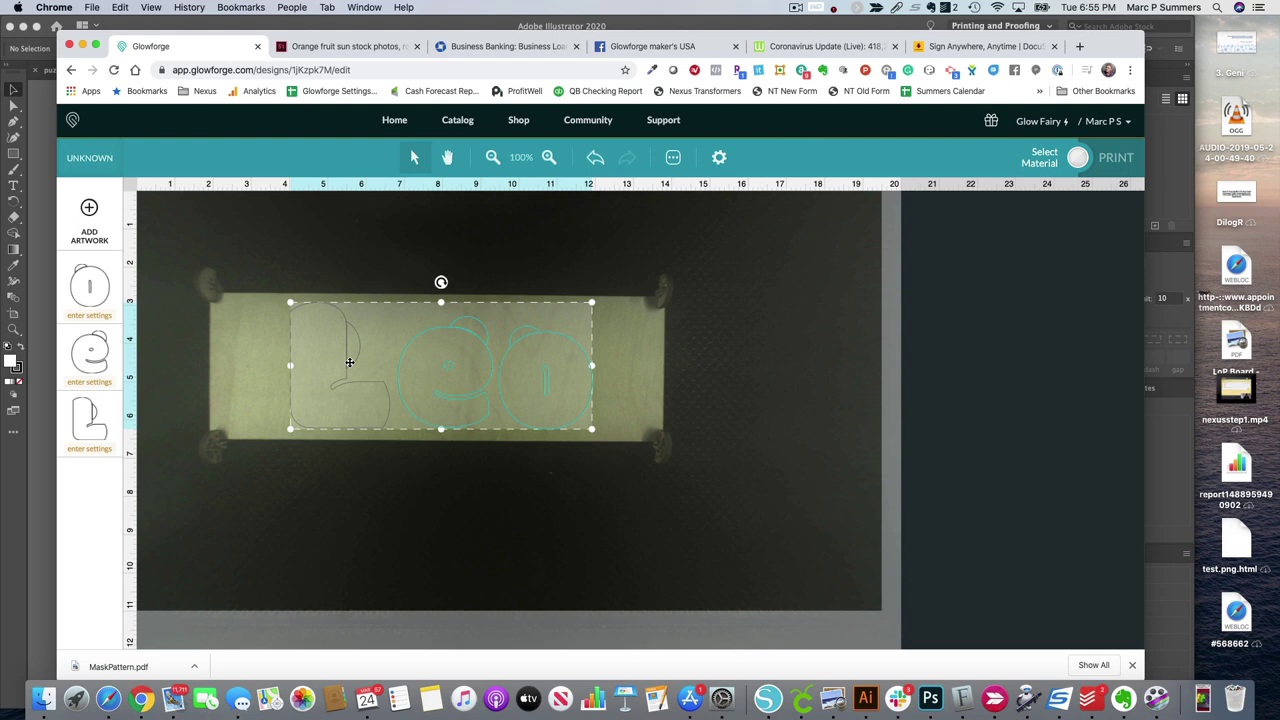
{"action": "left_click", "coordinate": [310, 300]}
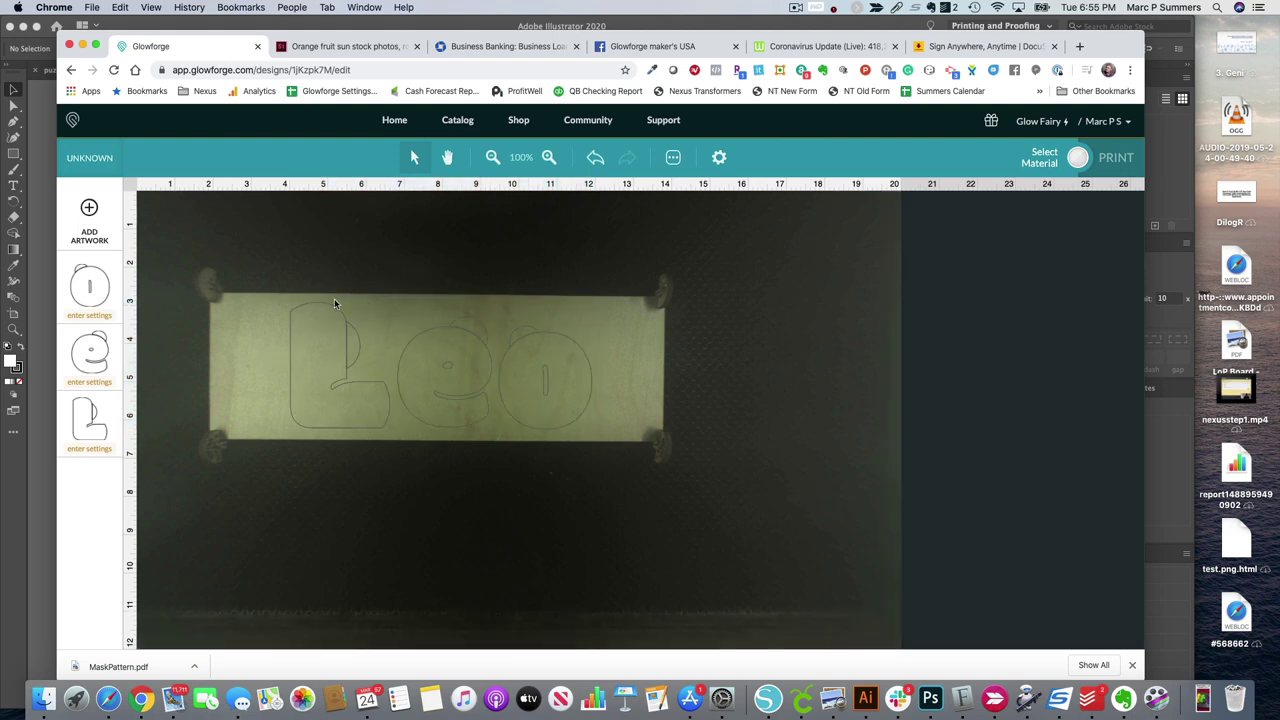